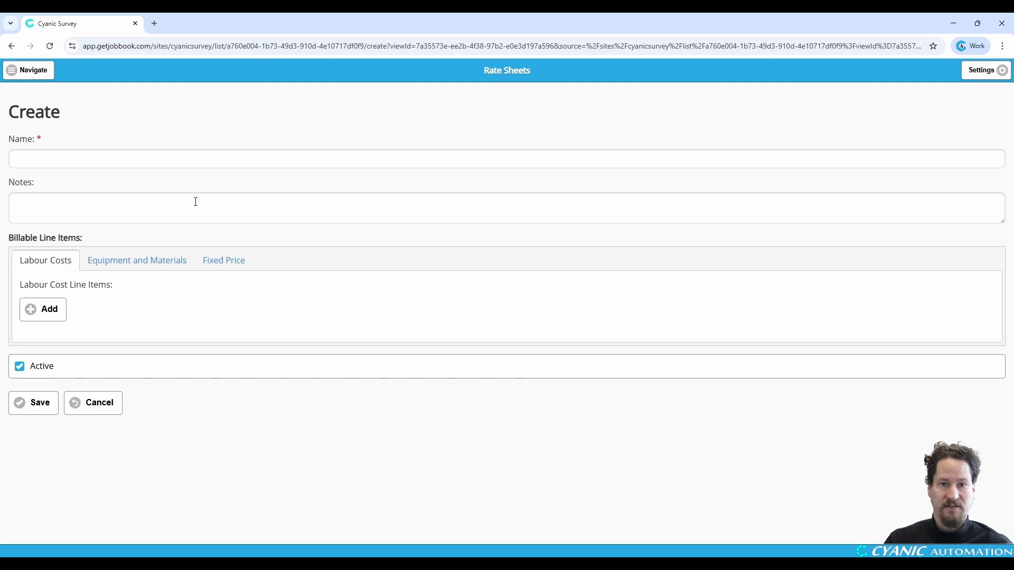
Name the new rate sheet "Standard Rates" and enter "Standard Rate Sheet" as its notes.
click(119, 164)
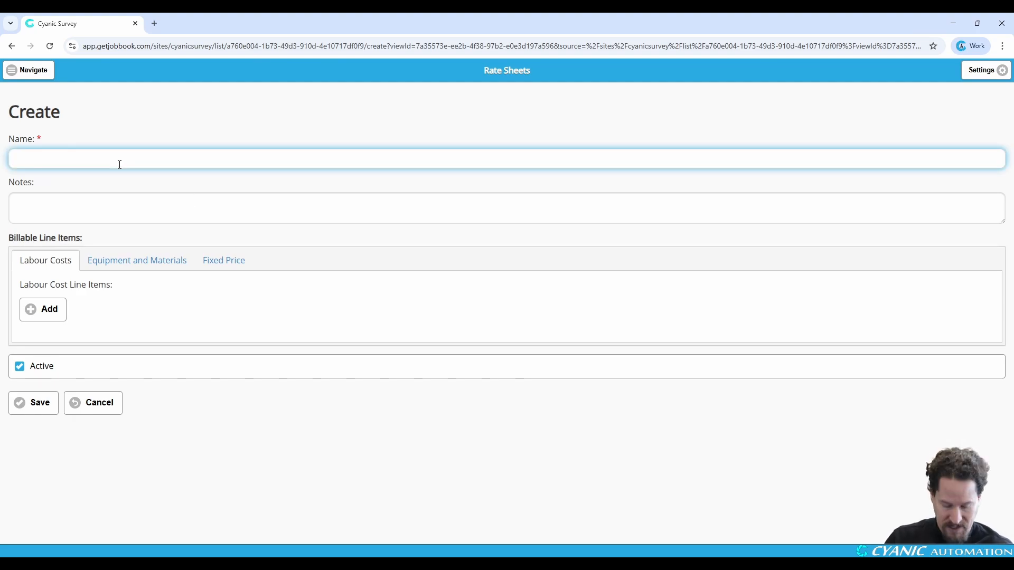
text(Standard Ra)
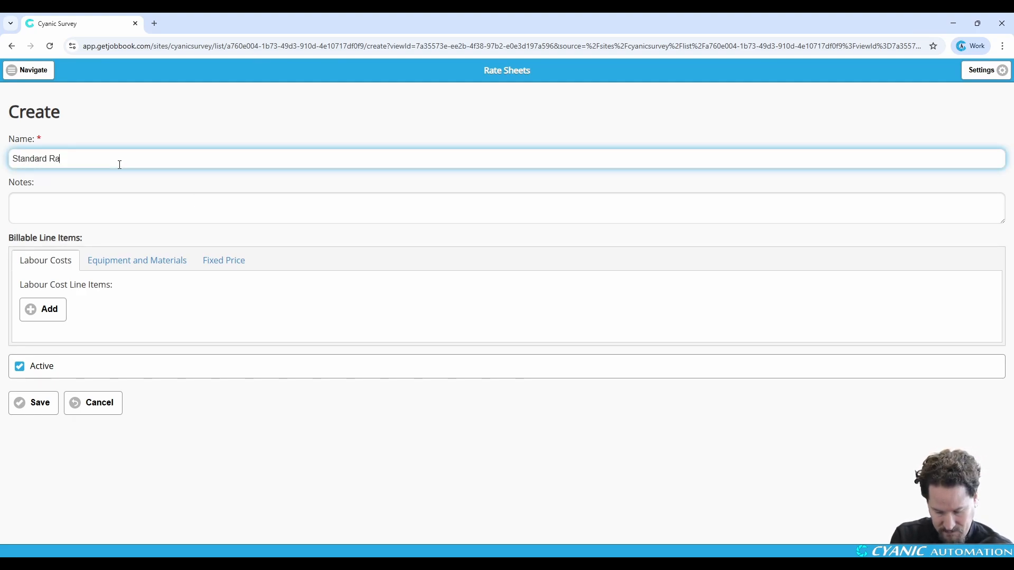
text(tes)
key(Tab)
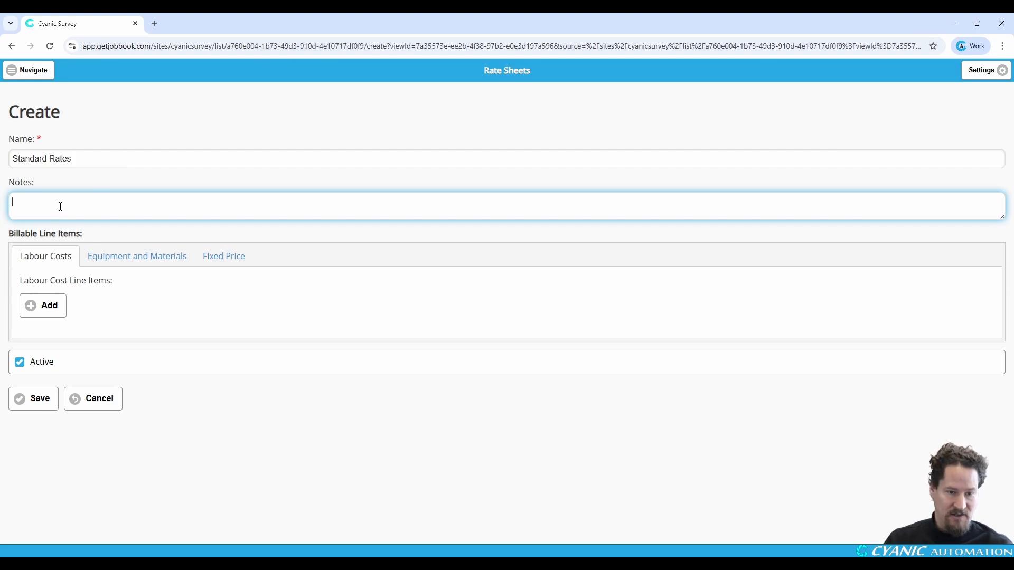
text(Standar)
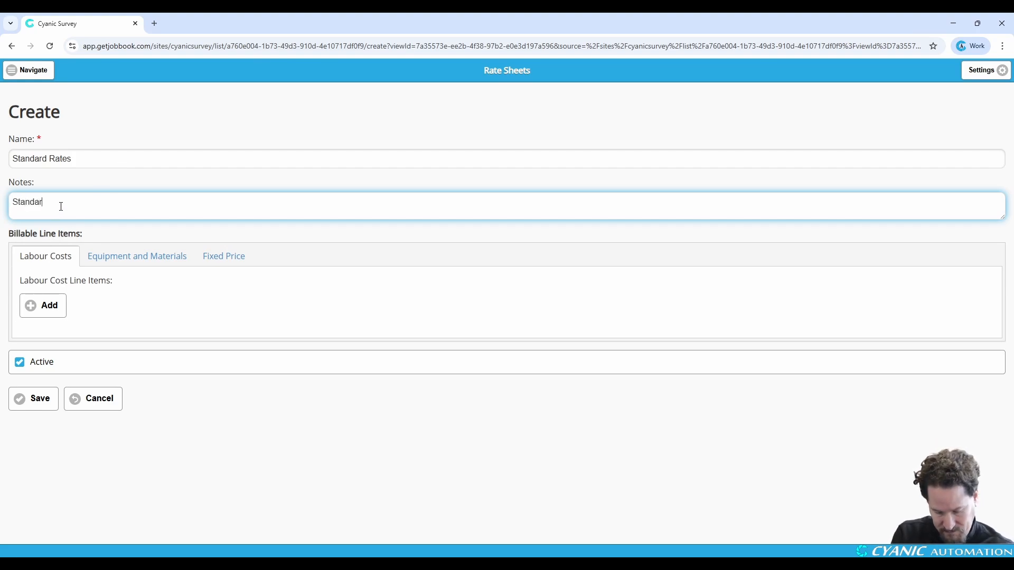
text(d Rate Sheet)
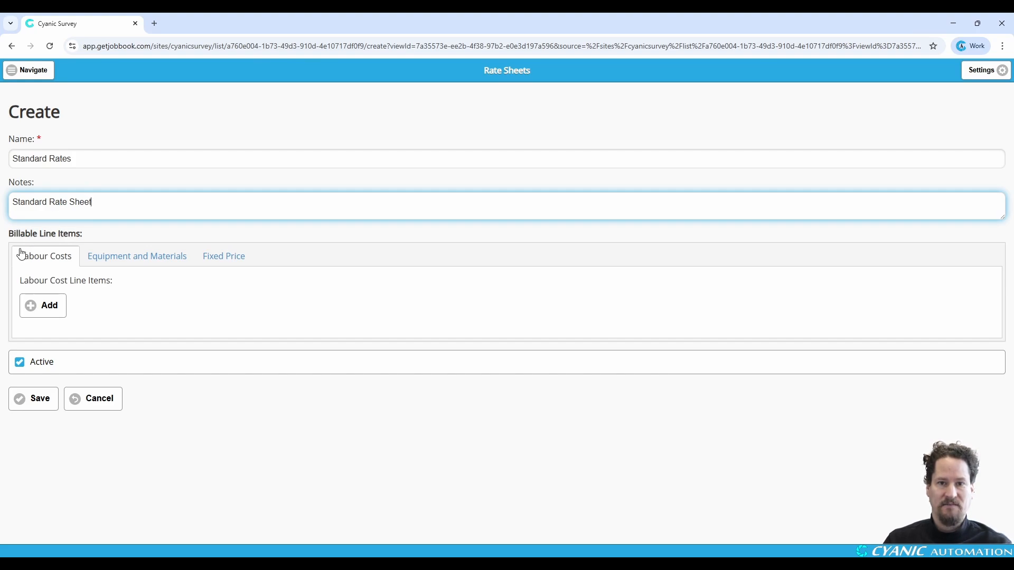
Look through the billable line item categories: Labour Costs, Equipment and Materials, and Fixed Price.
click(32, 263)
click(123, 261)
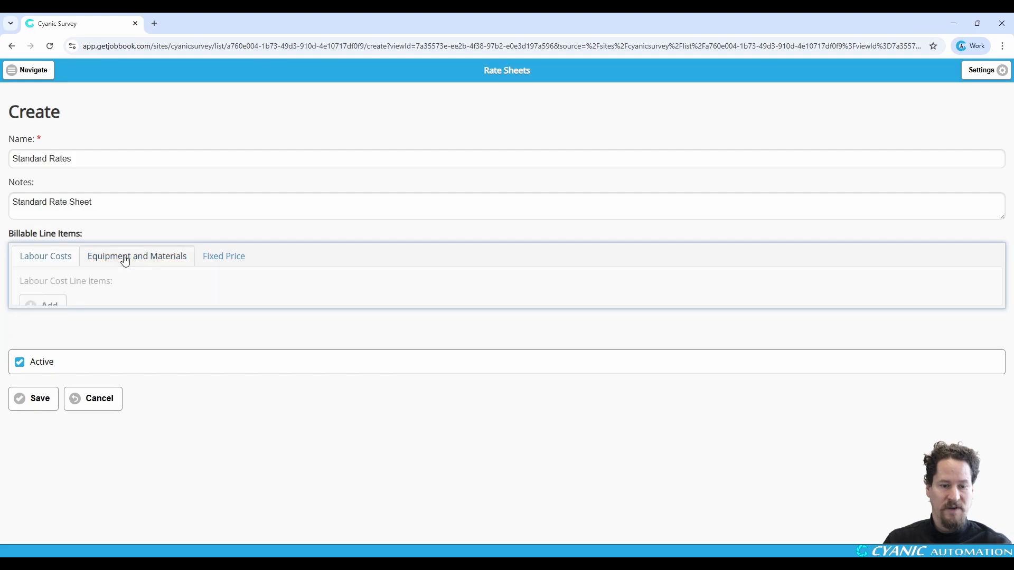
click(228, 261)
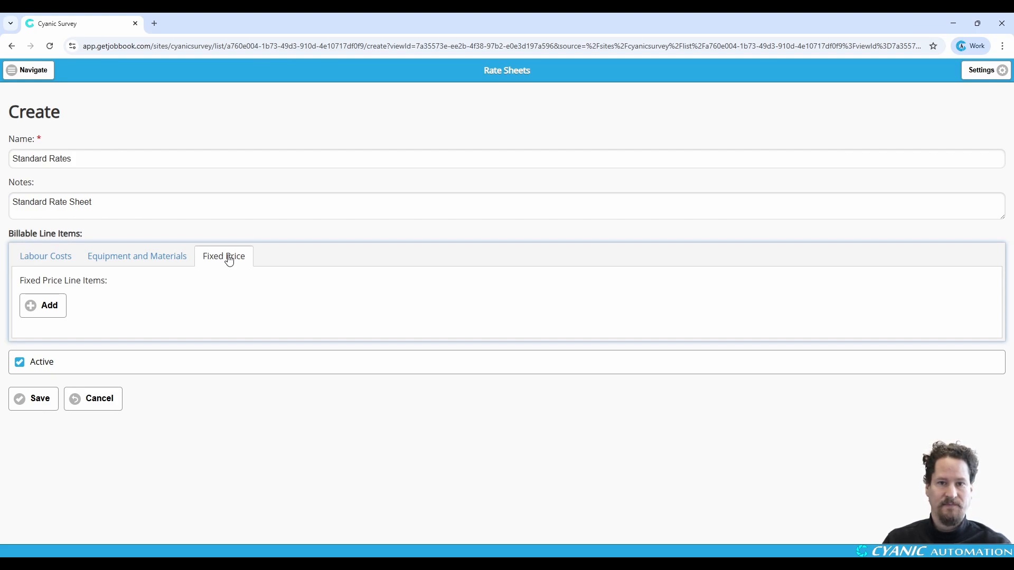
Add a labour cost line item using the Survey Party Chief cost item.
click(47, 259)
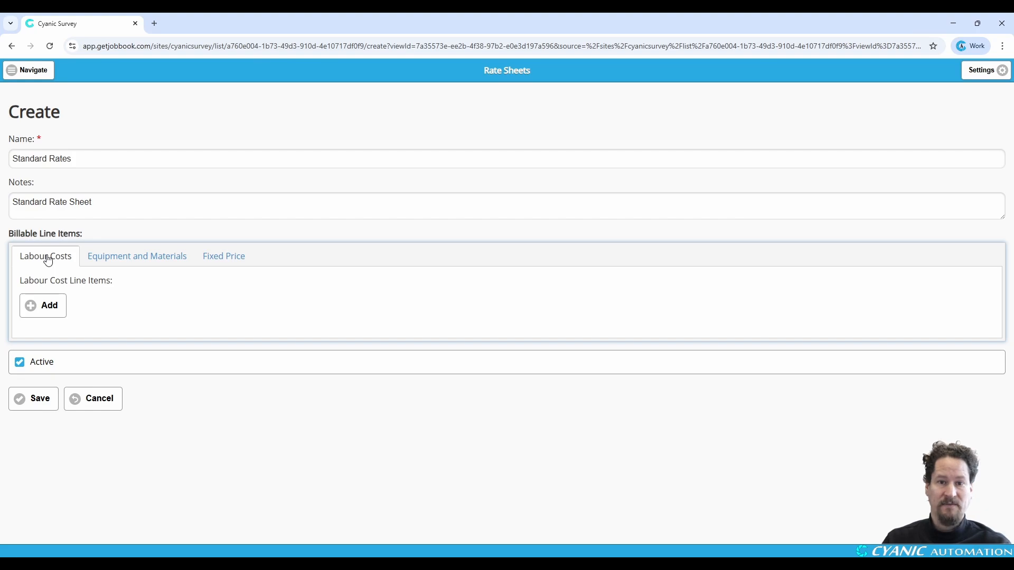
click(45, 313)
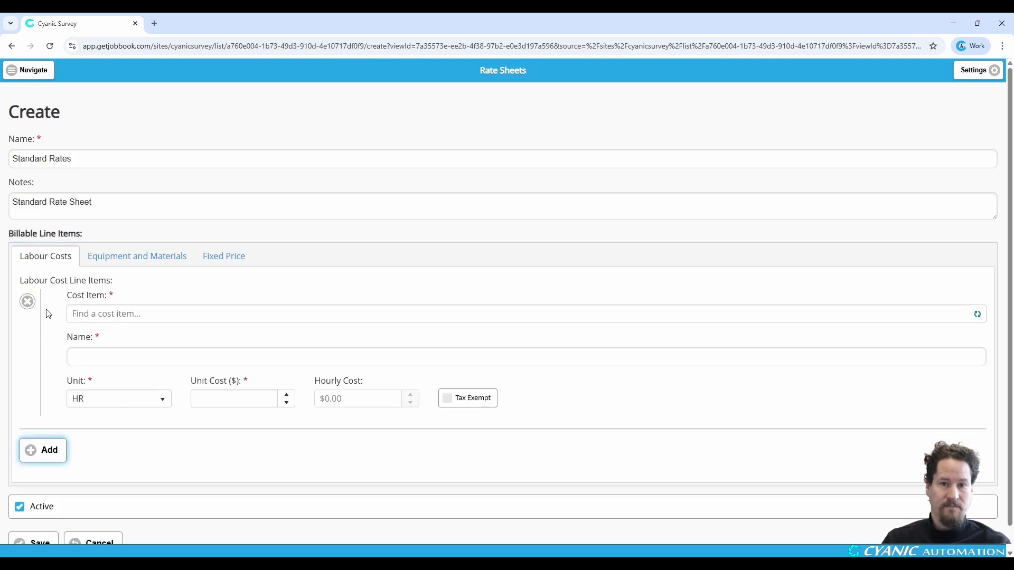
scroll(284, 306, down, 1)
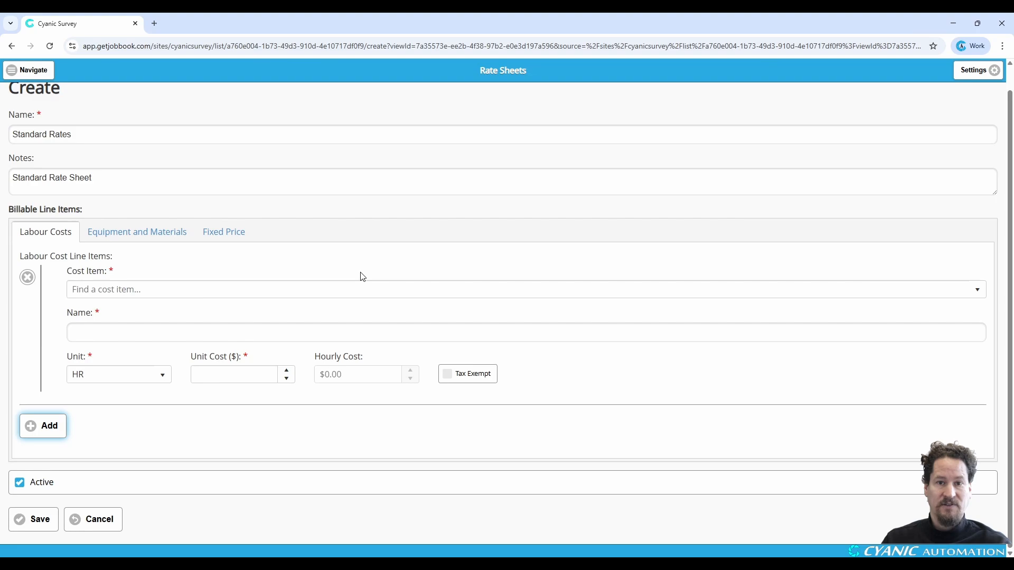
click(978, 291)
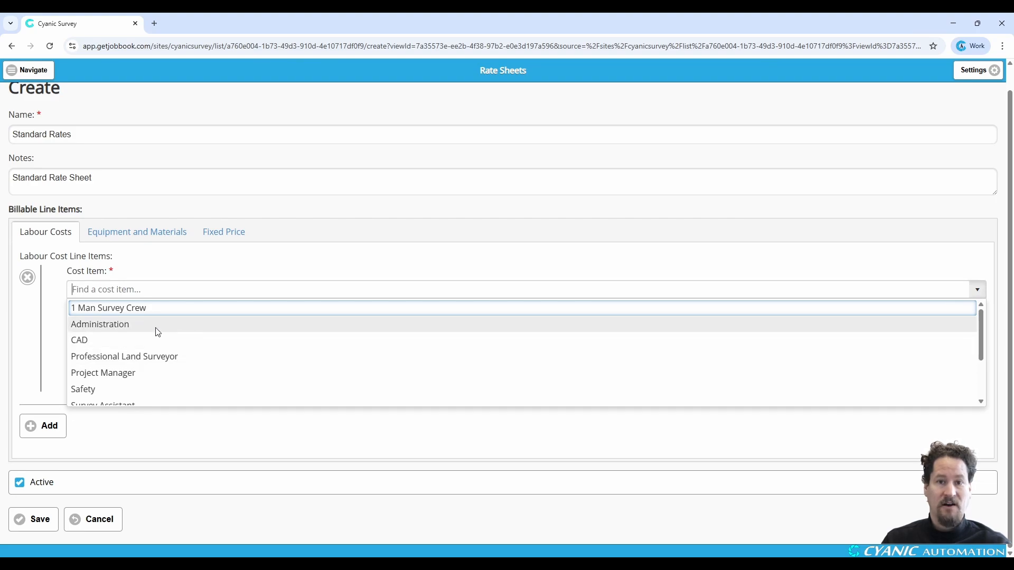
scroll(157, 331, down, 1)
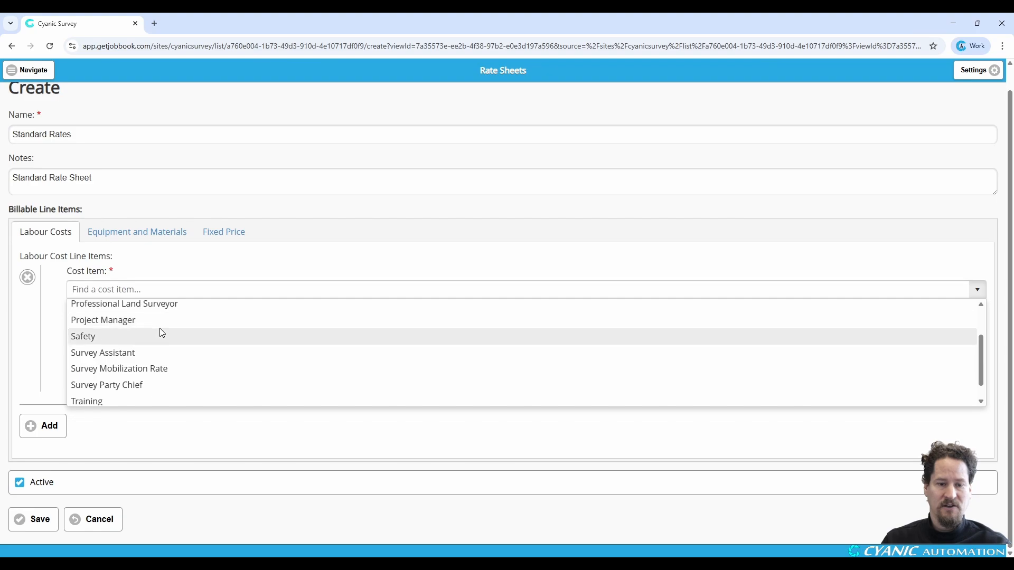
scroll(156, 344, down, 1)
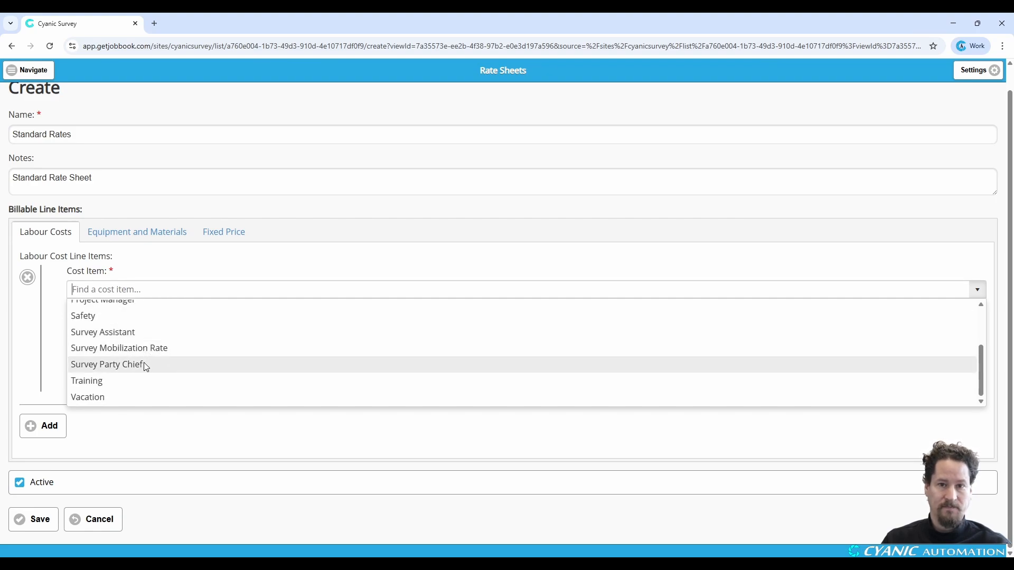
click(146, 365)
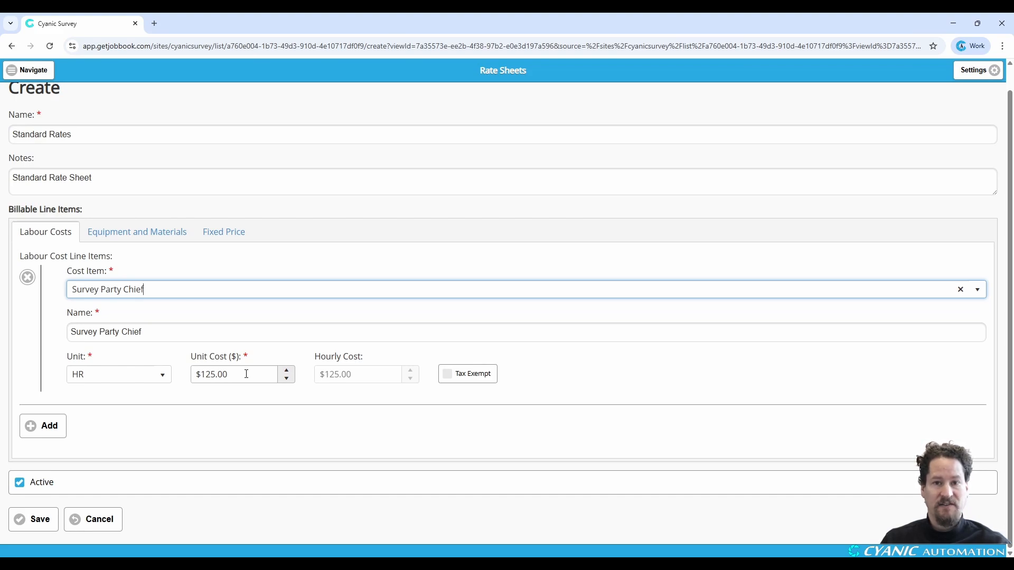
Set the Survey Party Chief's unit cost to $130.
click(246, 375)
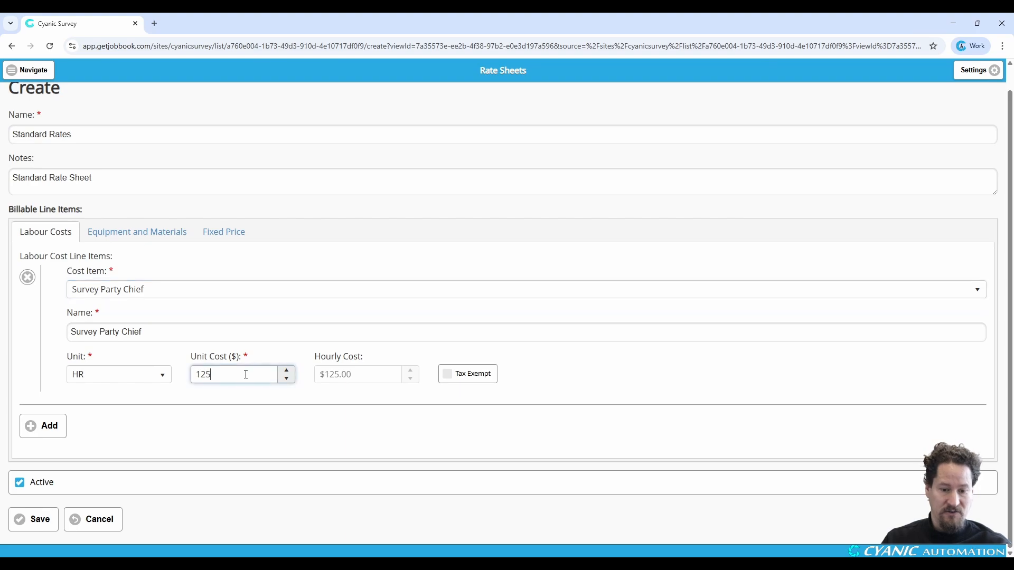
key(BackSpace)
key(BackSpace)
text(30)
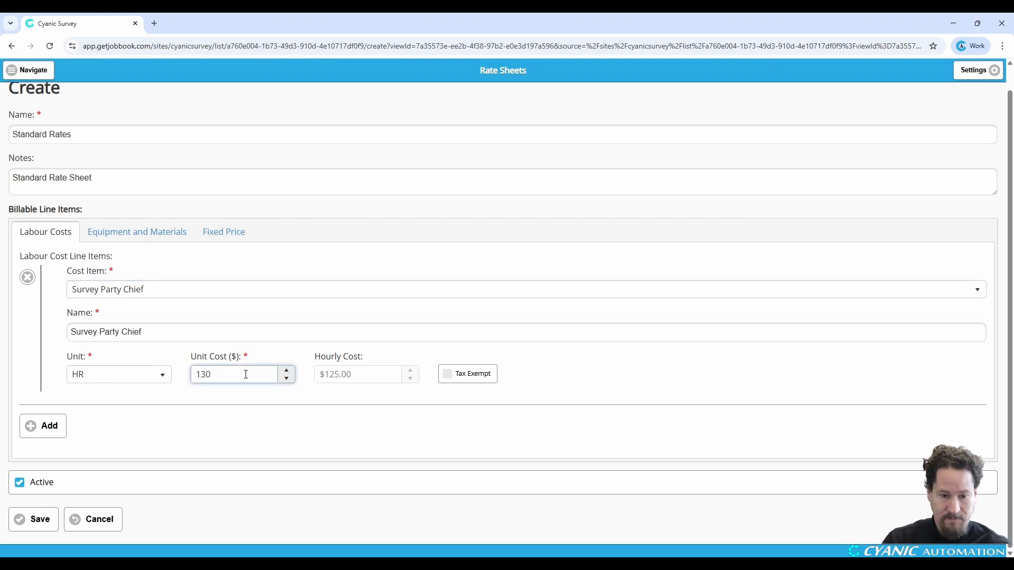
click(262, 397)
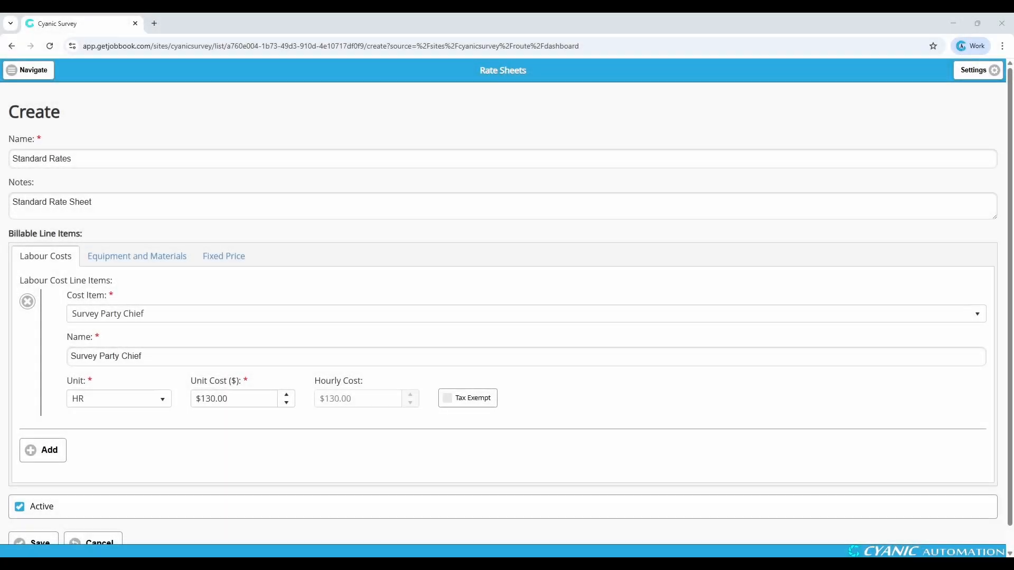
Add a second labour cost line item for Survey Assistant with a unit cost of $110.
scroll(45, 422, down, 1)
click(44, 426)
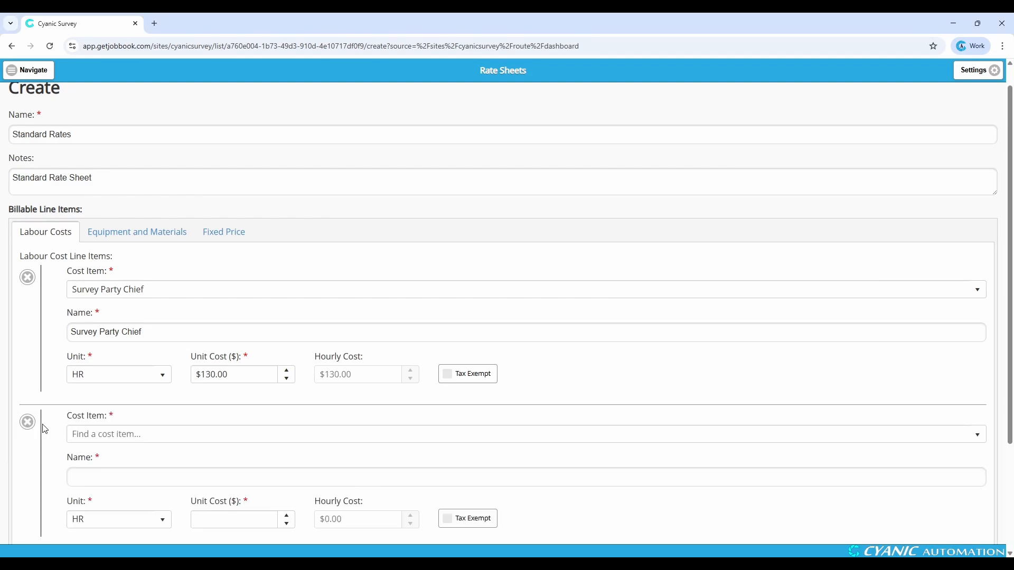
scroll(45, 429, down, 3)
click(978, 289)
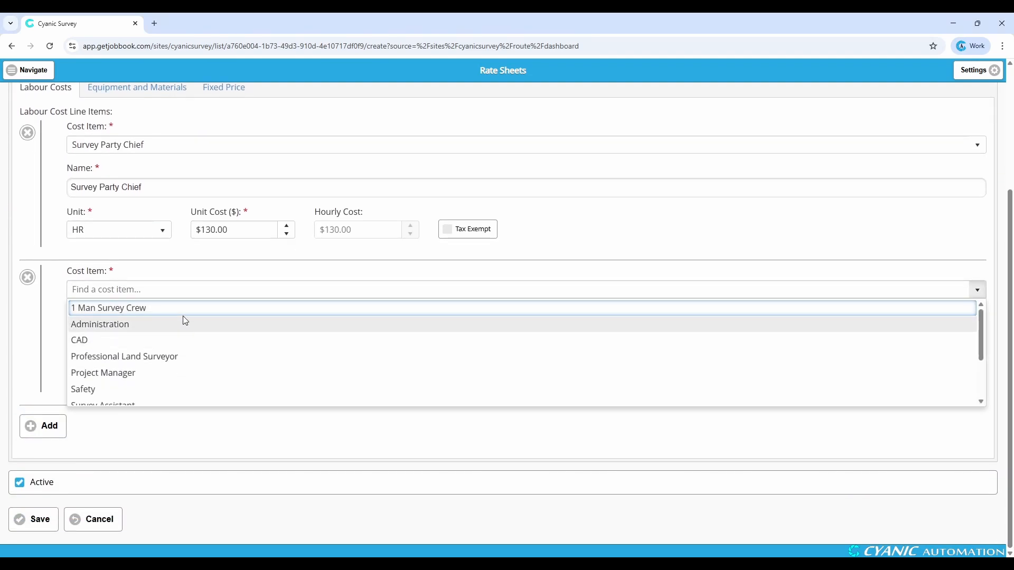
scroll(158, 340, down, 1)
click(150, 355)
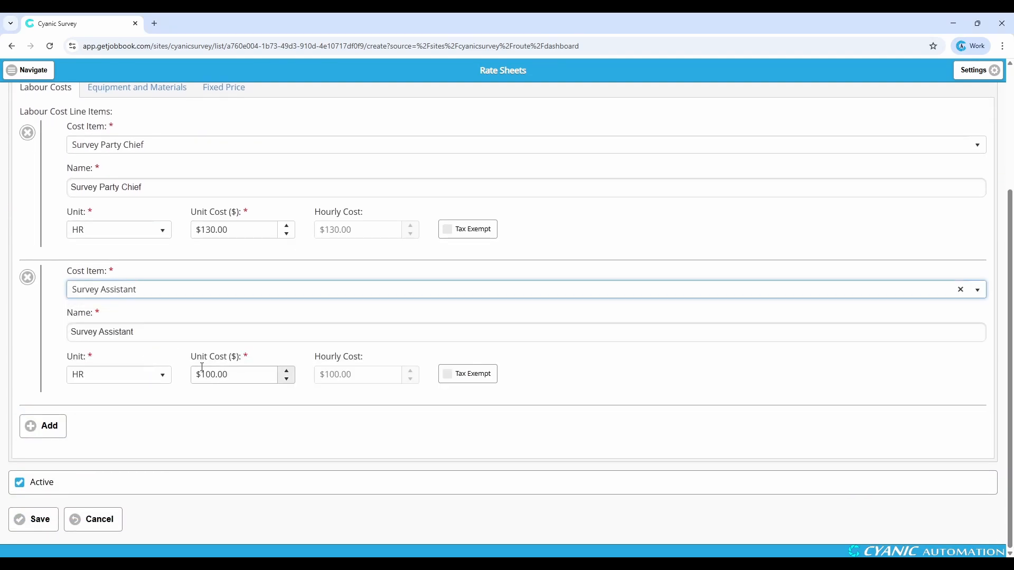
double_click(203, 372)
text(110)
Add a third labour cost line item using the CAD cost item.
click(45, 425)
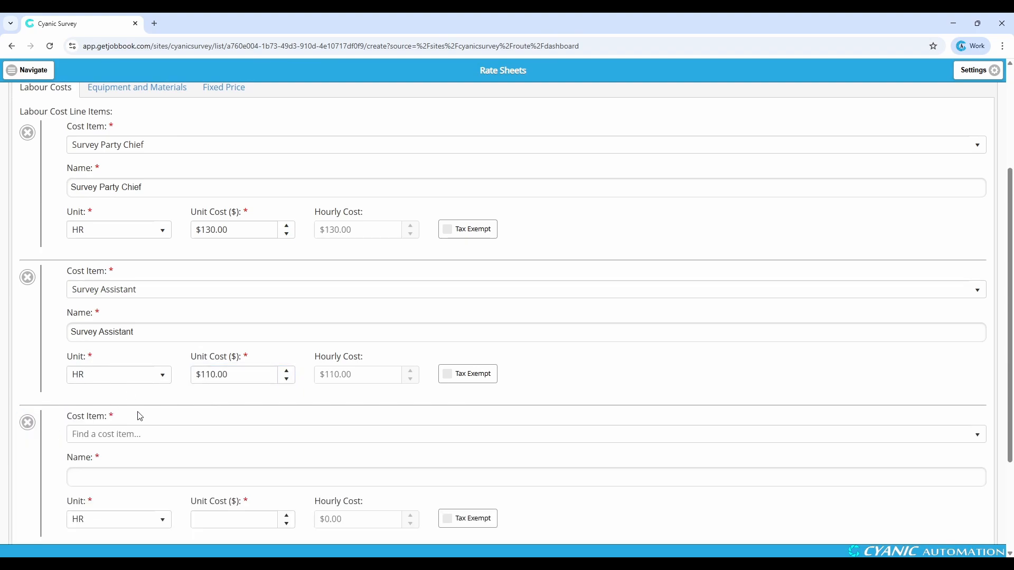
scroll(140, 417, down, 3)
click(978, 290)
text(CAD)
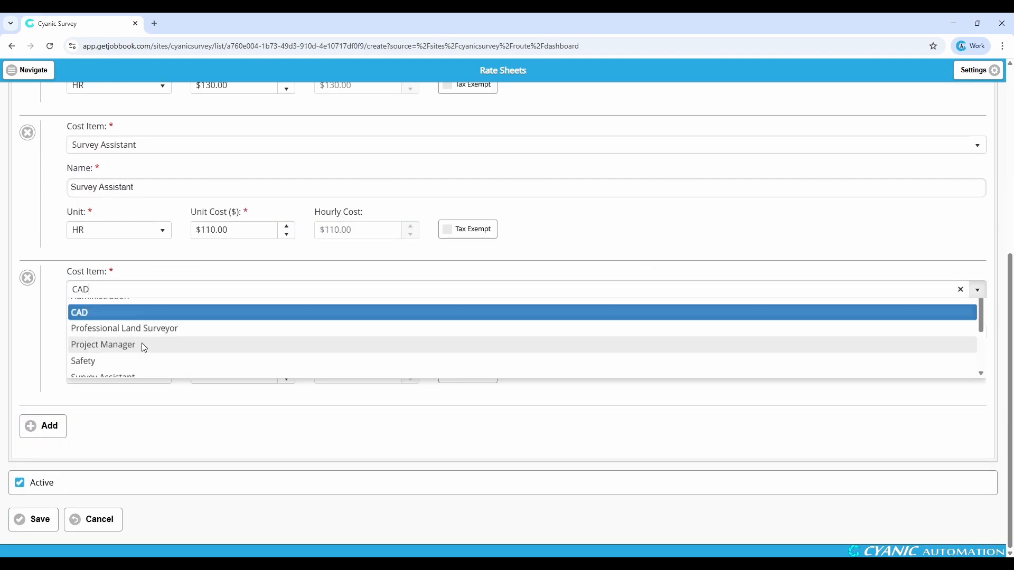
key(Return)
Add labour cost line items for Project Manager with a unit cost of $165 and for Professional Land Surveyor.
click(45, 426)
scroll(228, 407, down, 1)
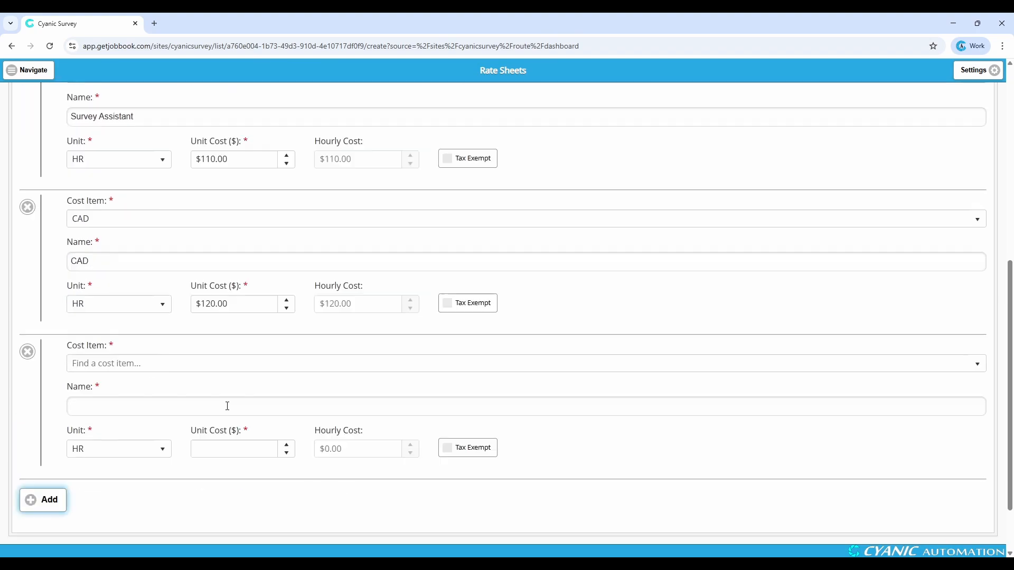
scroll(227, 406, down, 2)
click(977, 289)
click(154, 371)
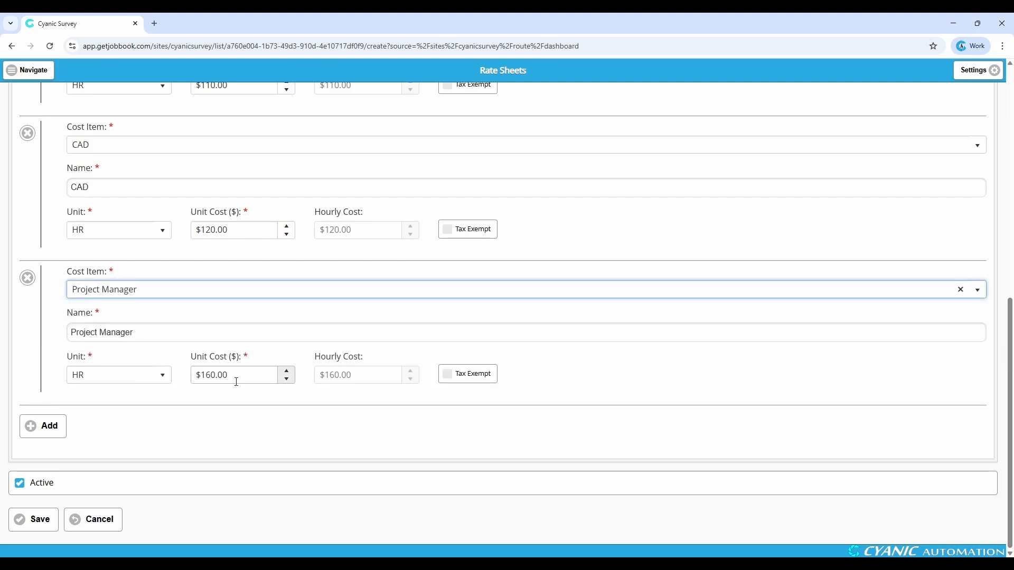
click(219, 377)
text(5)
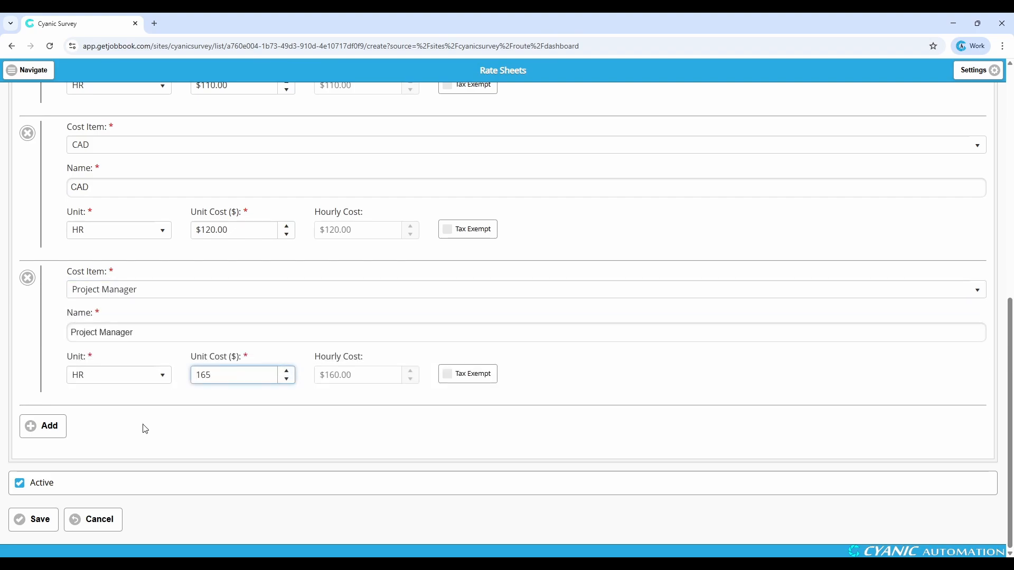
click(43, 426)
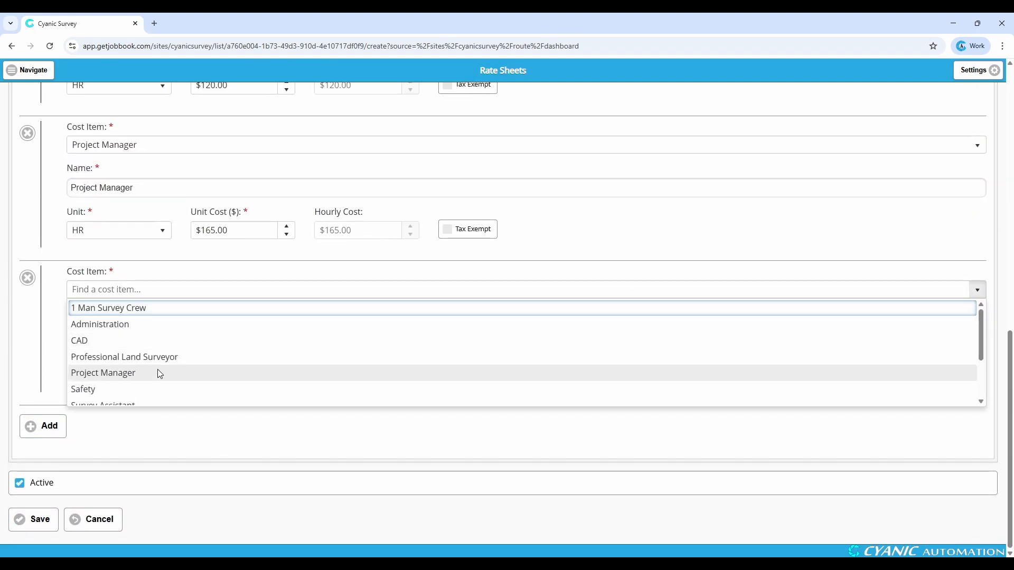
click(169, 357)
Add an equipment and materials line item for Iron Survey Posts with a unit cost of $15.
scroll(139, 335, up, 4)
scroll(138, 335, up, 6)
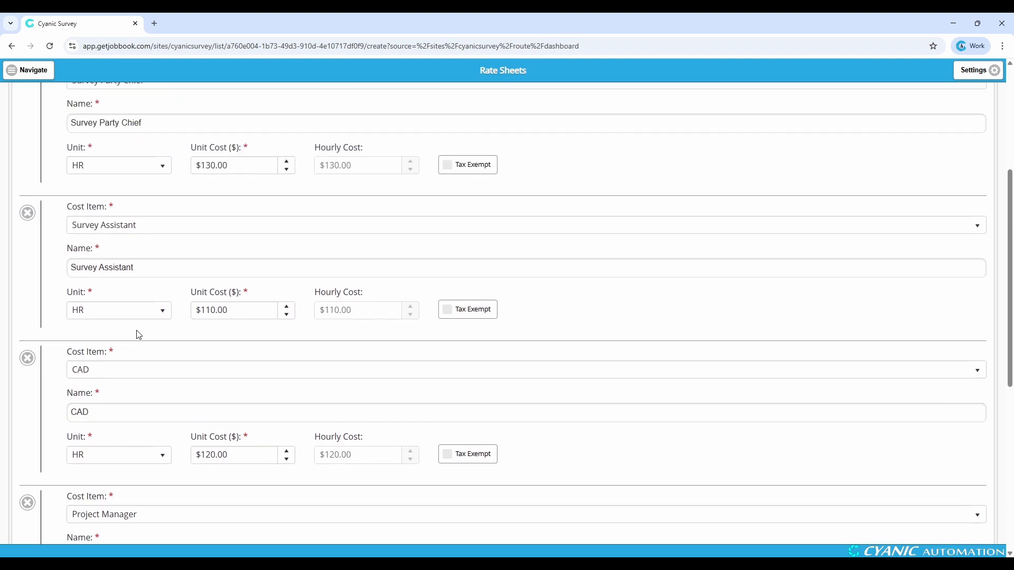
click(128, 257)
click(49, 311)
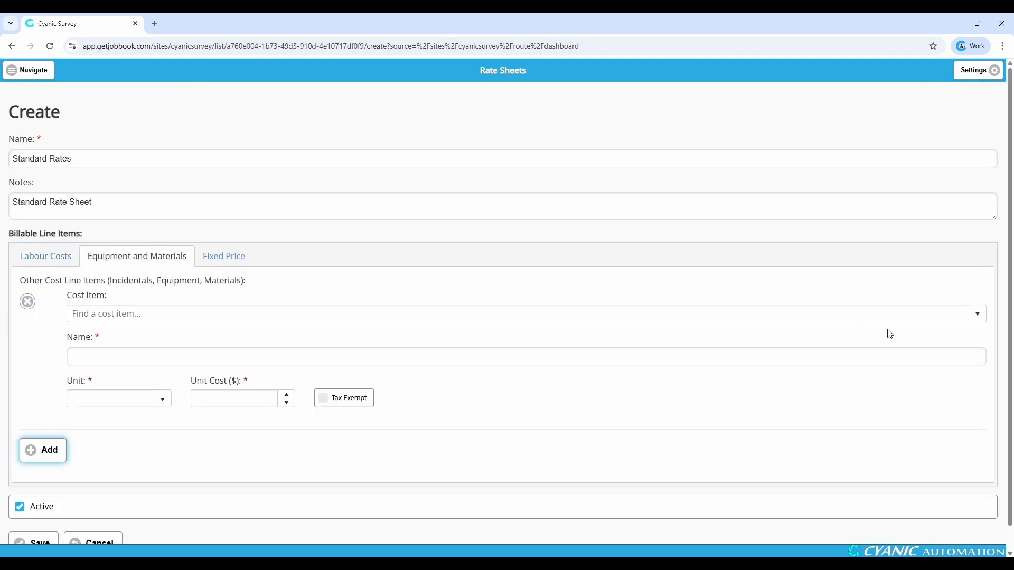
click(978, 314)
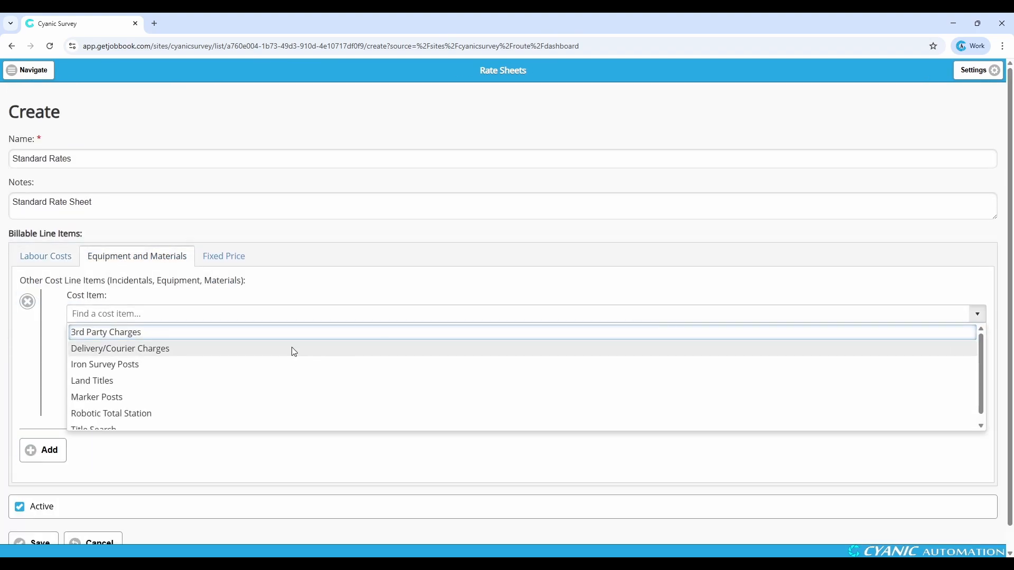
click(144, 373)
scroll(149, 356, down, 1)
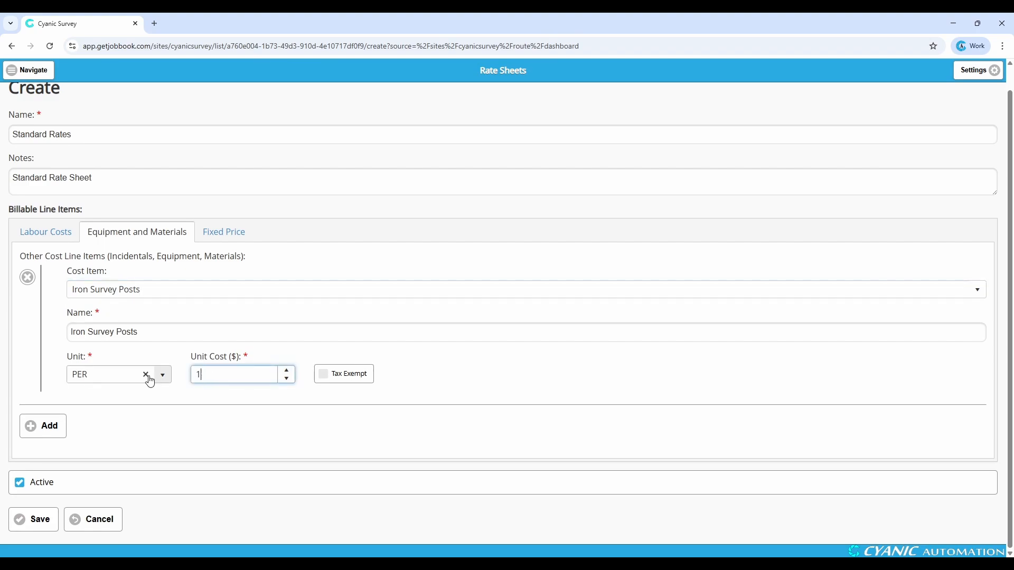
Add a second equipment and materials line item using the Robotic Total Station cost item.
click(47, 429)
scroll(226, 394, down, 3)
click(977, 290)
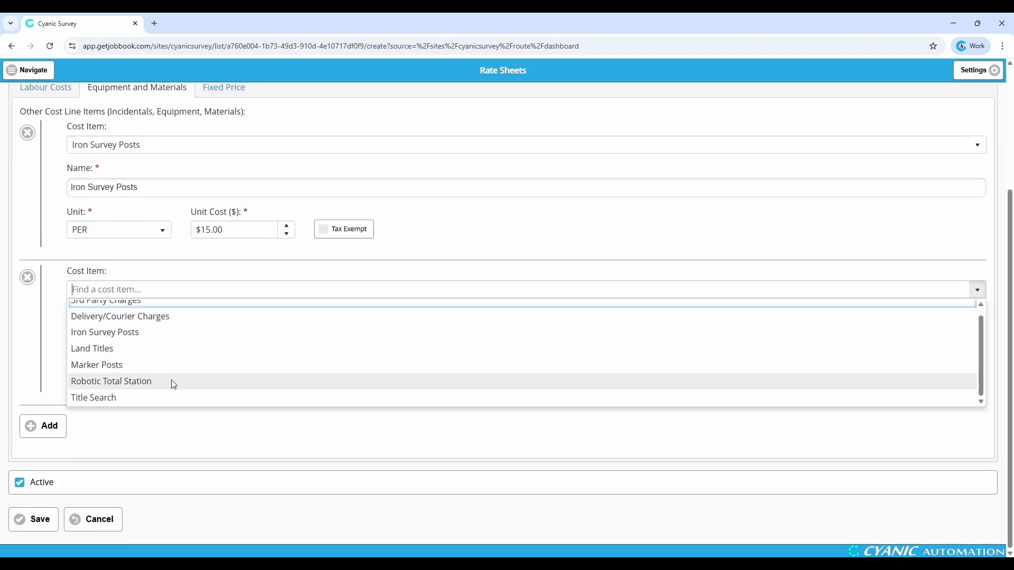
click(171, 380)
click(53, 429)
click(976, 434)
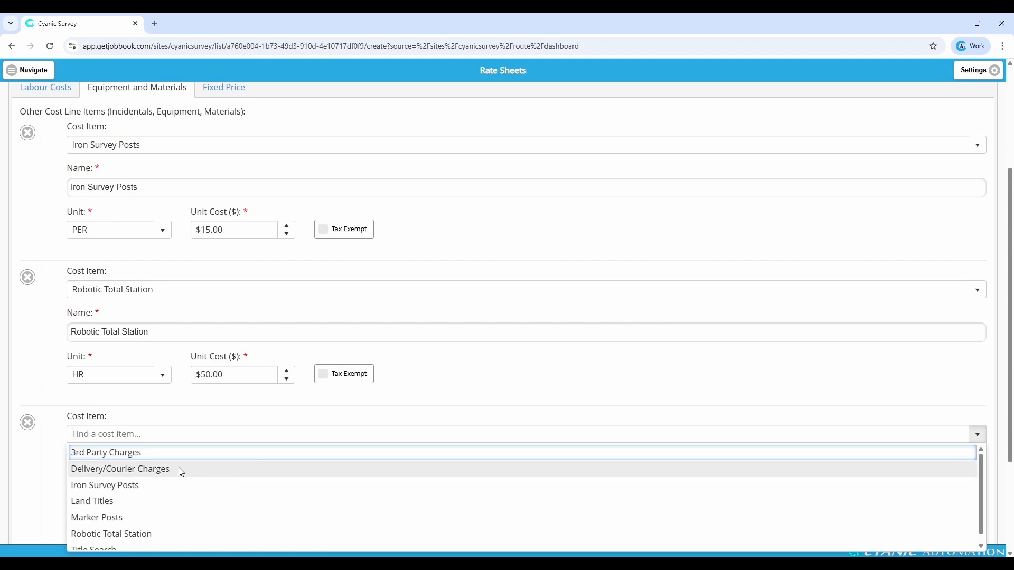
scroll(181, 498, down, 2)
click(977, 330)
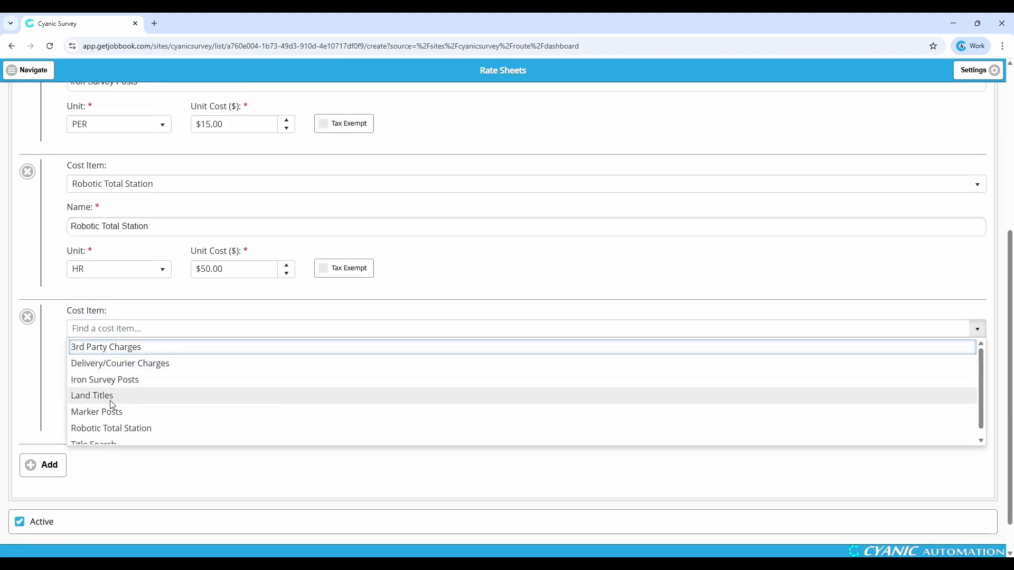
scroll(108, 412, down, 1)
click(42, 371)
click(28, 318)
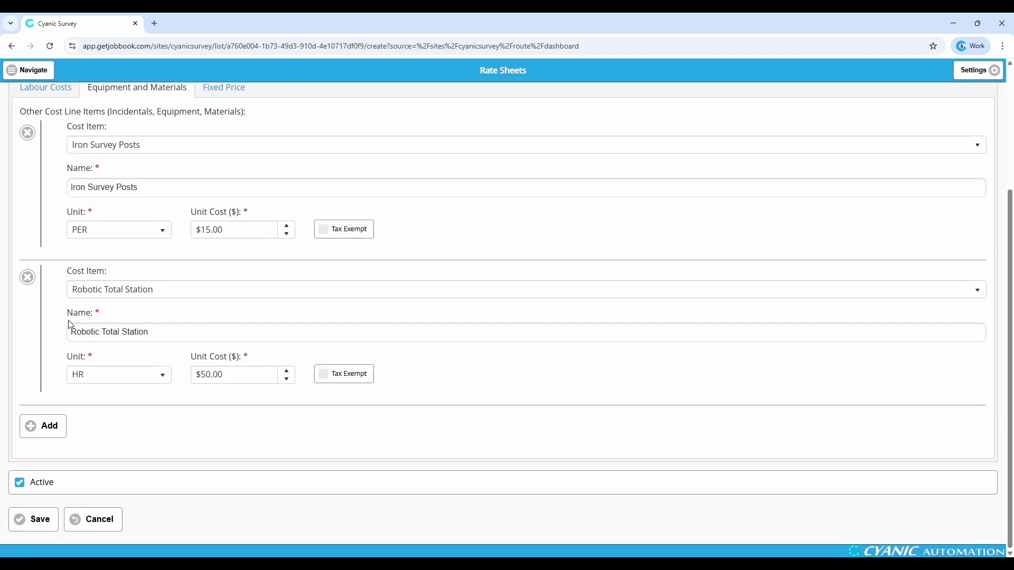
Add a fixed price line item using the Third Party Charges cost item.
scroll(158, 291, up, 3)
click(233, 245)
click(44, 303)
click(840, 309)
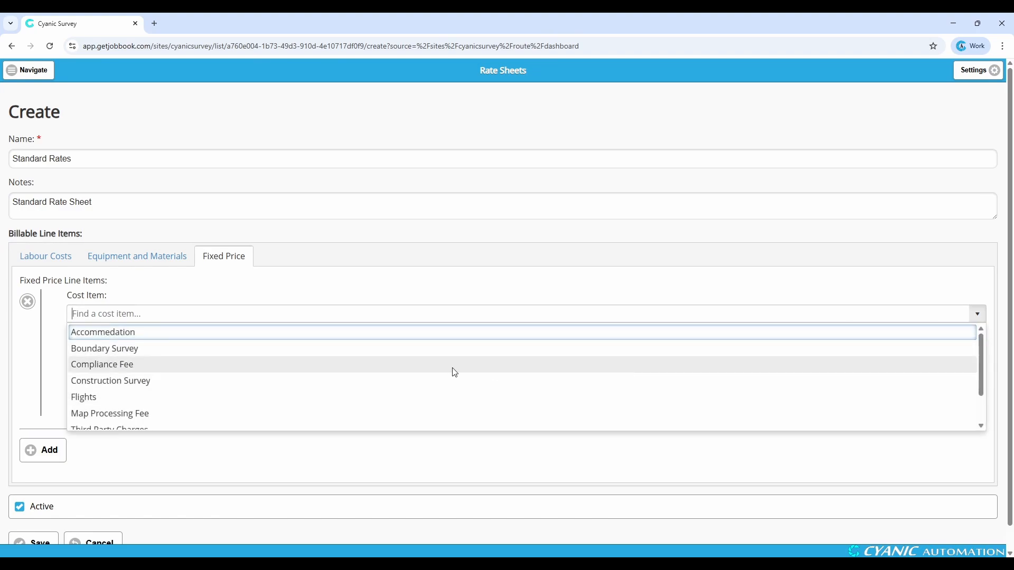
scroll(166, 392, down, 2)
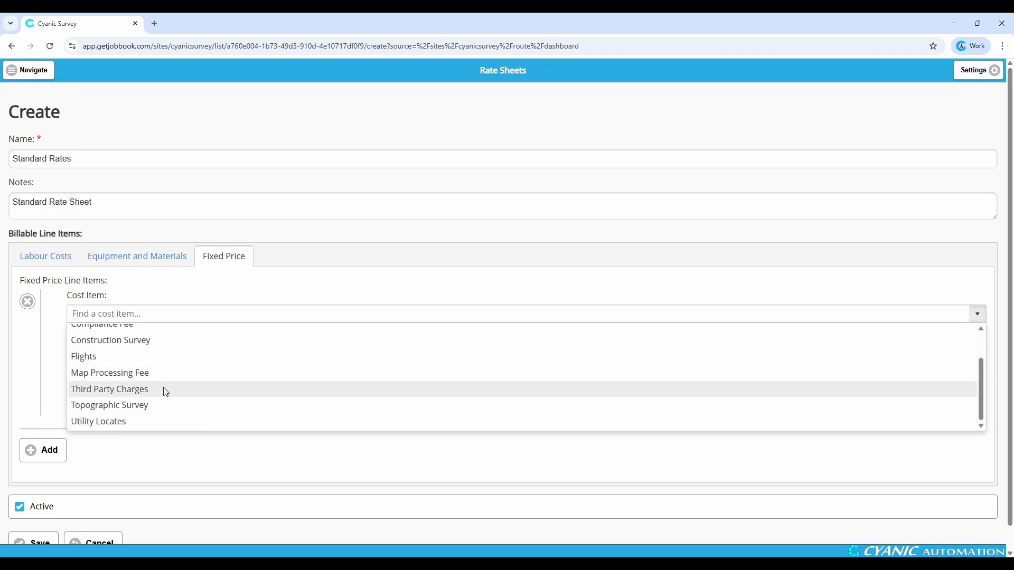
click(165, 392)
Add a second fixed price line item using the Utility Locates cost item.
scroll(49, 425, down, 1)
click(48, 426)
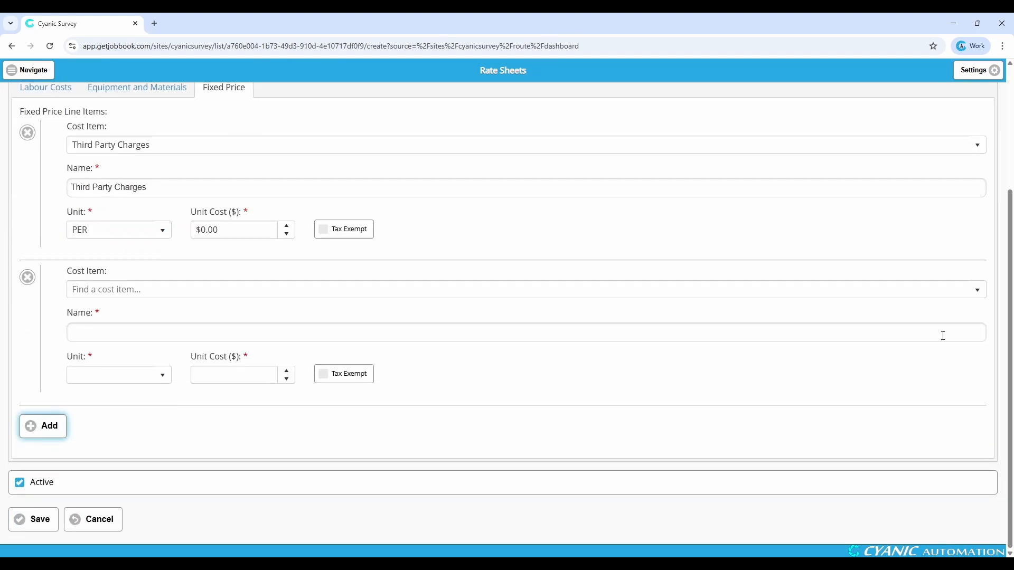
click(418, 292)
scroll(150, 366, down, 2)
click(137, 397)
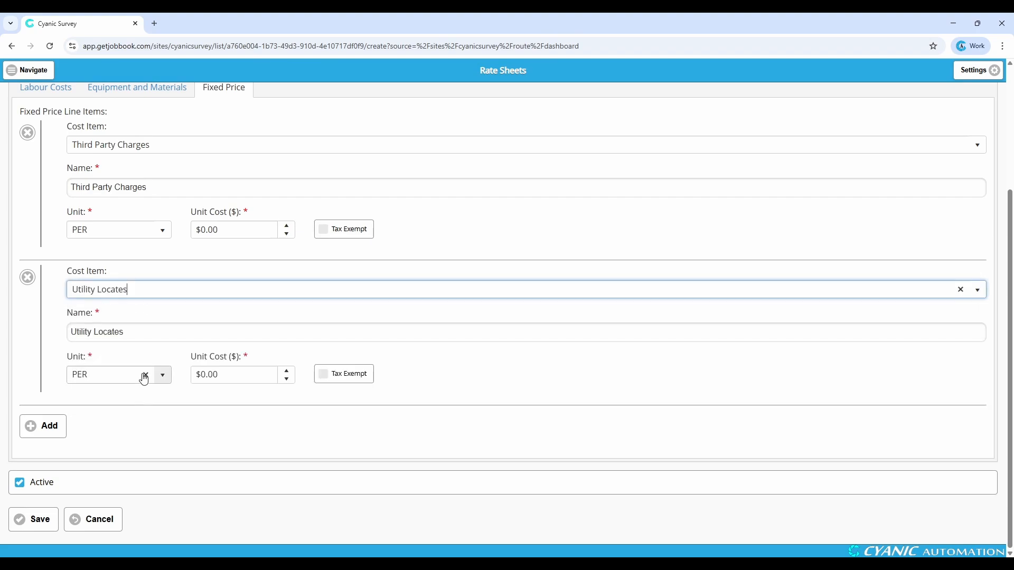
Add two more fixed price line items using the Boundary Survey and Construction Survey cost items.
click(48, 425)
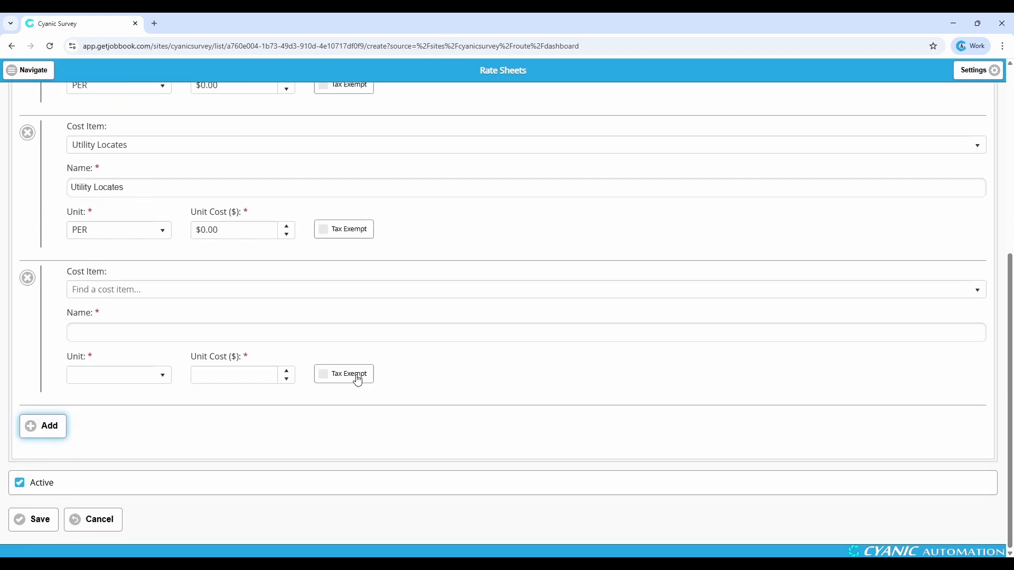
click(965, 294)
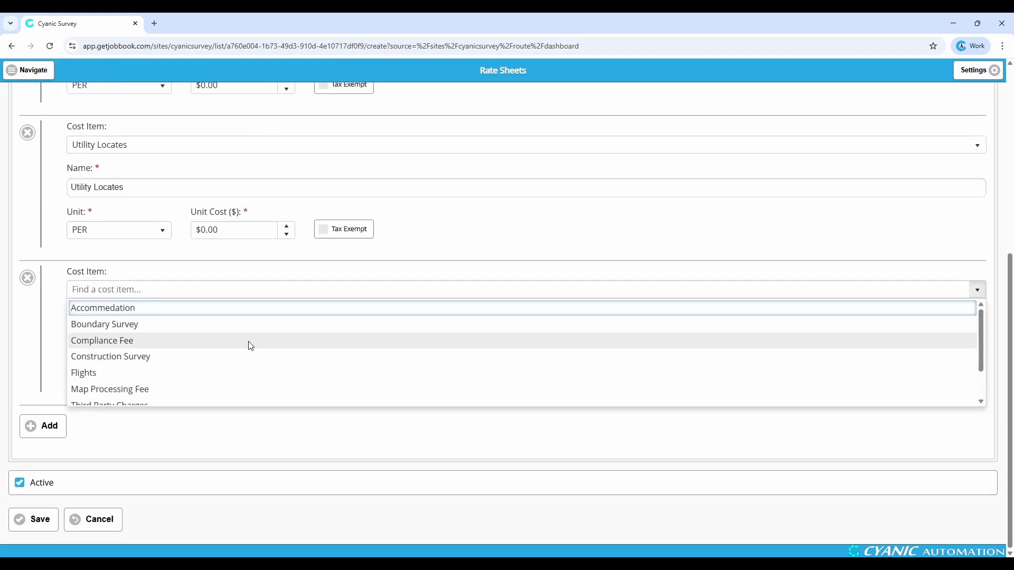
click(191, 325)
click(54, 428)
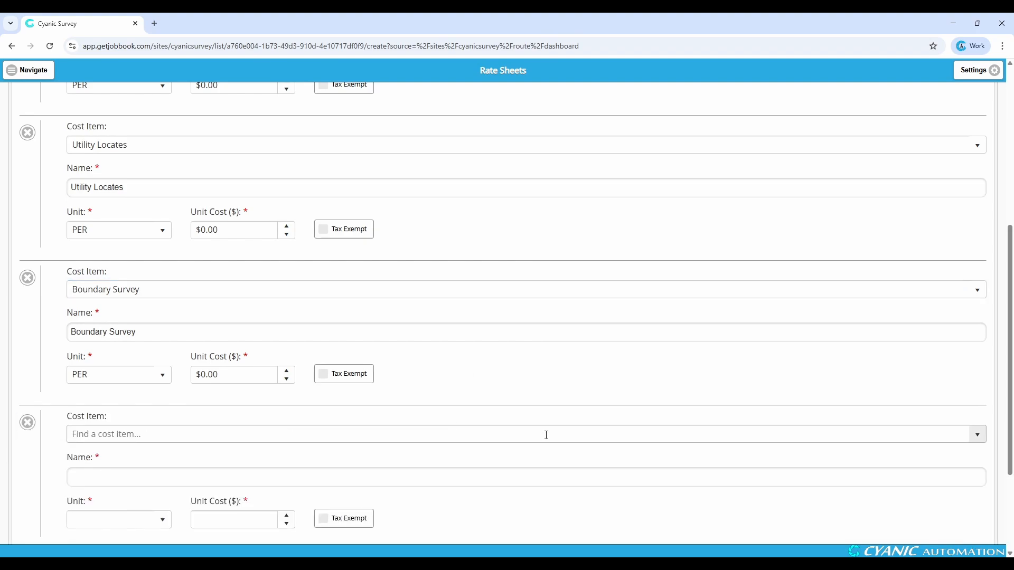
click(546, 435)
click(175, 502)
Add a fifth fixed price line item using the Topographic Survey cost item.
scroll(211, 414, down, 3)
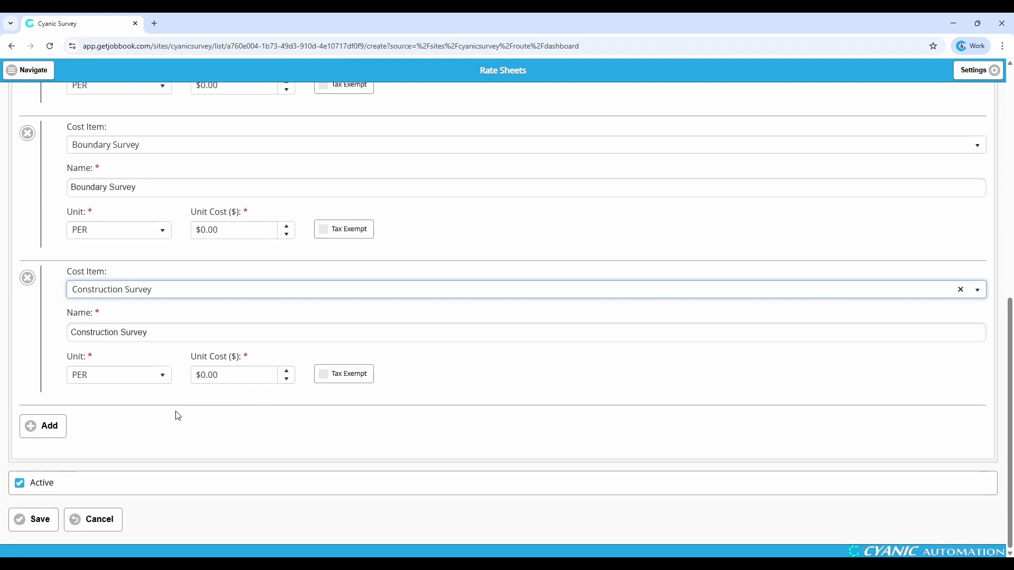
click(45, 425)
scroll(946, 355, down, 3)
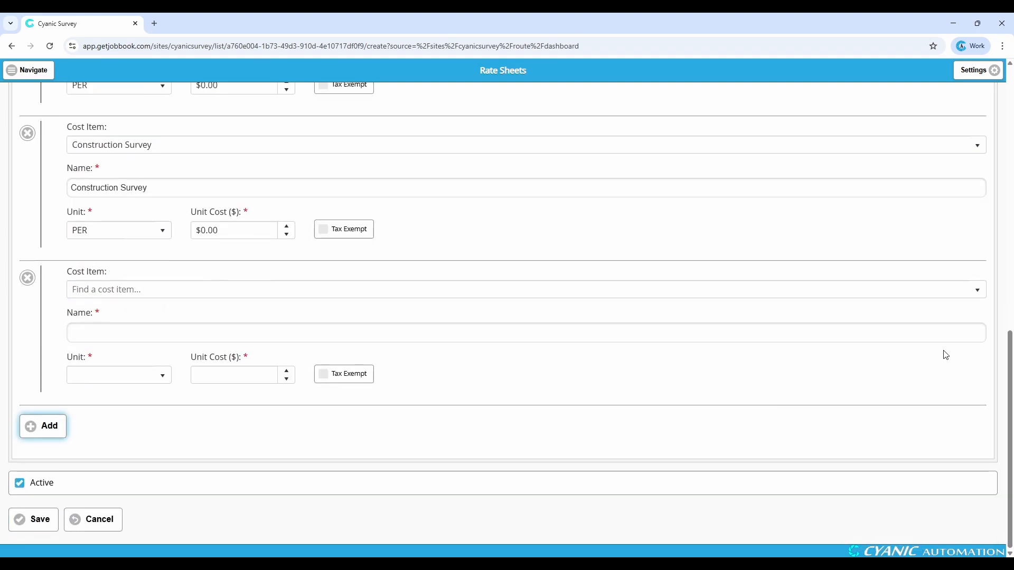
click(703, 291)
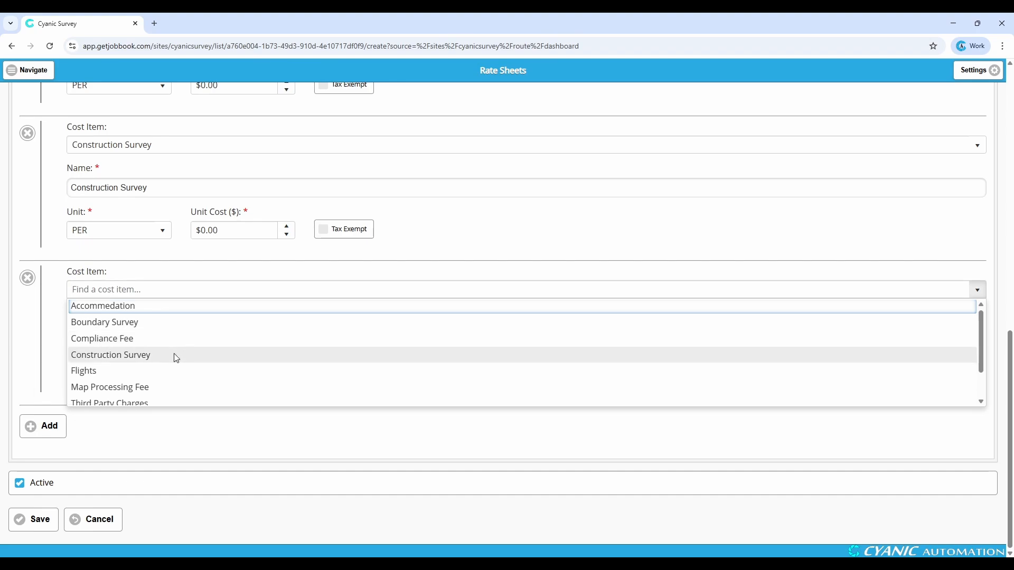
scroll(169, 364, down, 2)
click(144, 385)
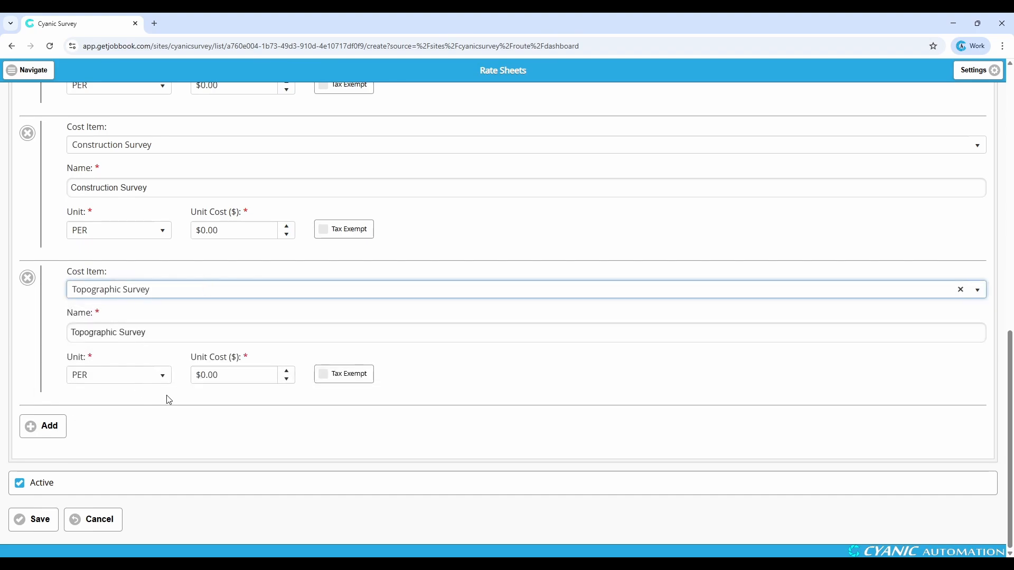
Review the rate sheet's line items under labour costs, equipment and materials, and fixed price.
scroll(165, 401, up, 10)
click(47, 259)
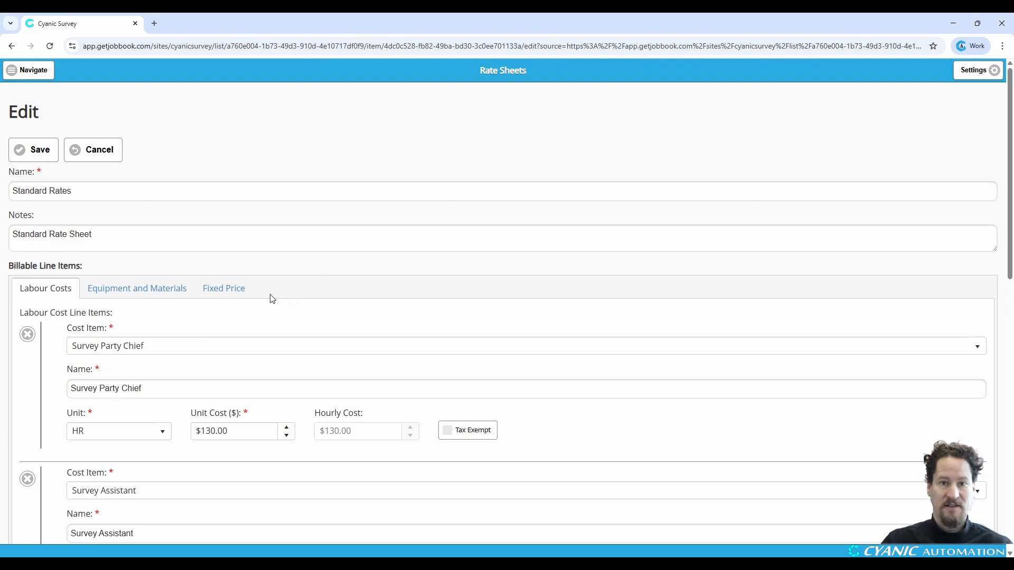
scroll(249, 303, down, 9)
scroll(249, 303, down, 3)
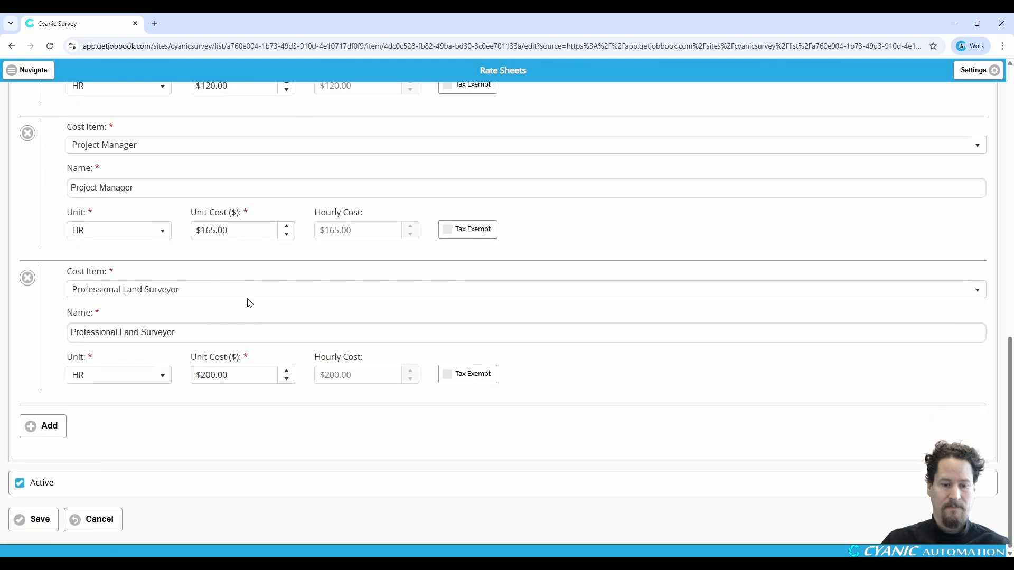
scroll(249, 303, up, 12)
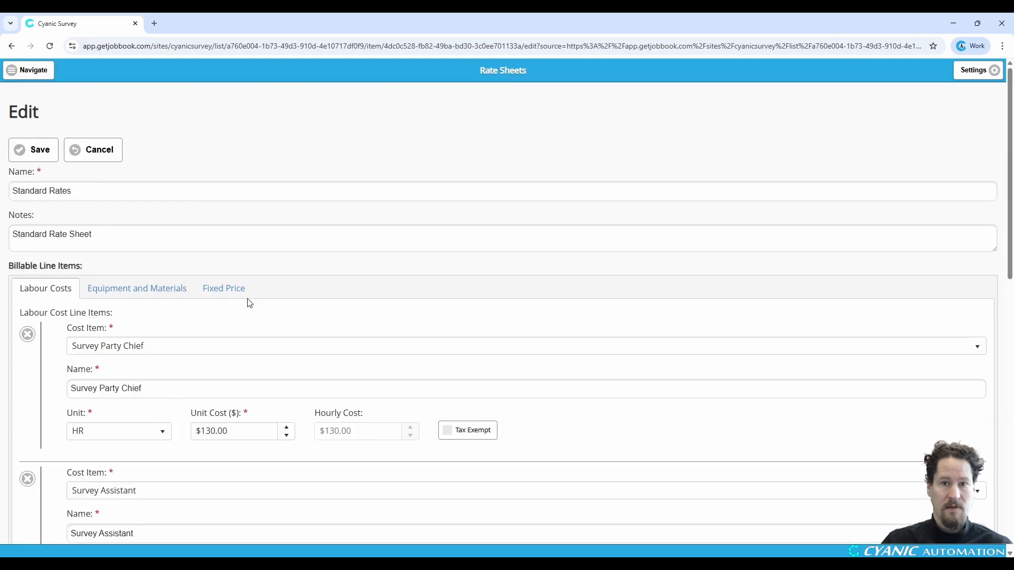
click(155, 290)
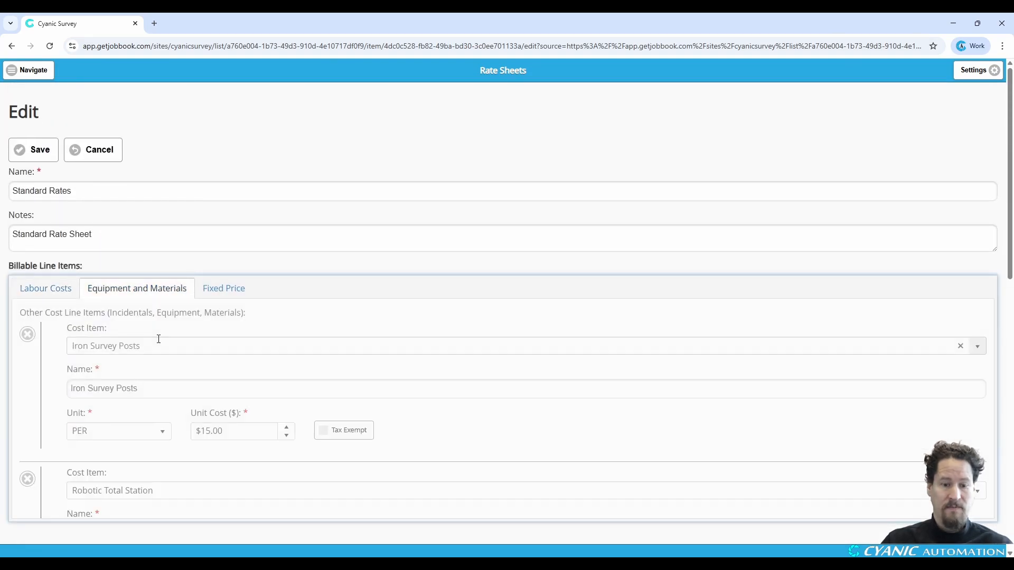
scroll(160, 340, down, 4)
scroll(161, 341, up, 4)
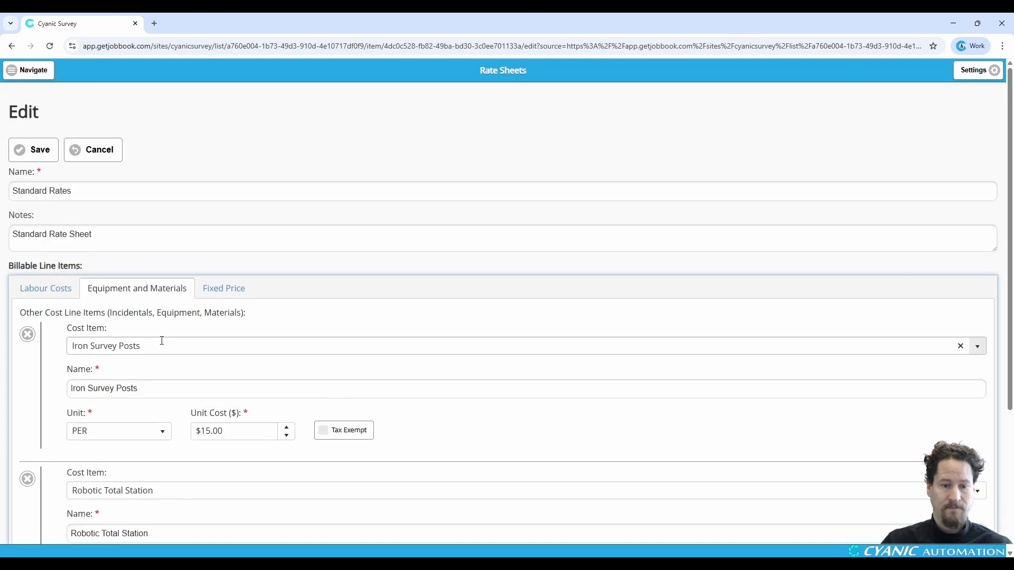
click(222, 289)
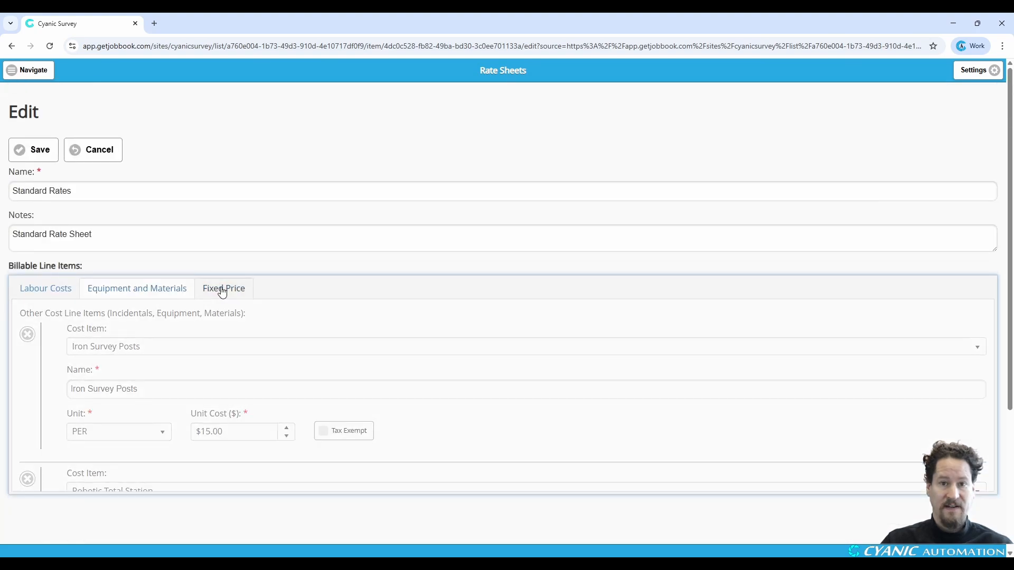
scroll(193, 319, down, 9)
scroll(195, 321, down, 3)
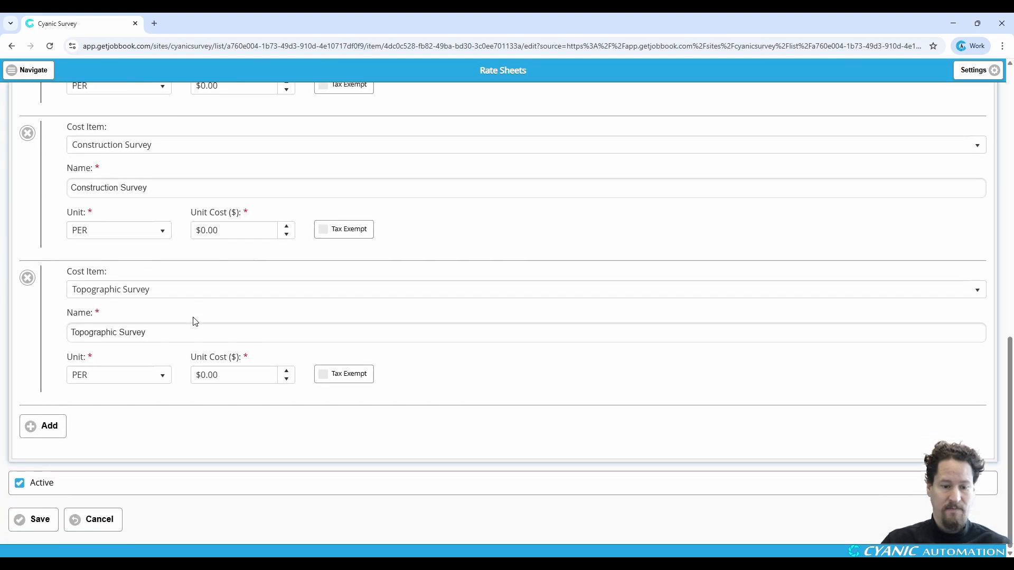
scroll(195, 321, up, 12)
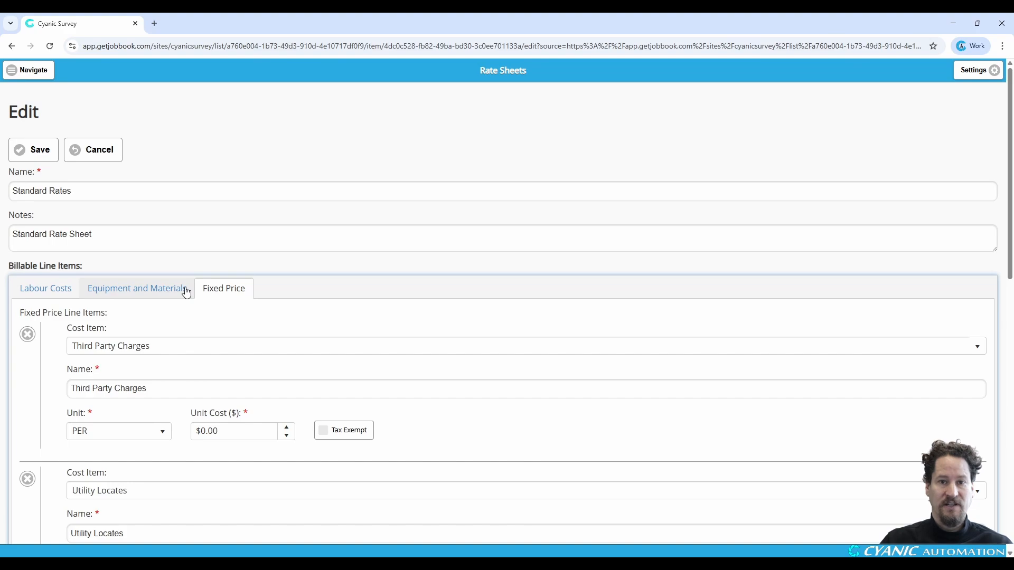
Save the Standard Rates rate sheet and return to the list of rate sheets.
click(35, 154)
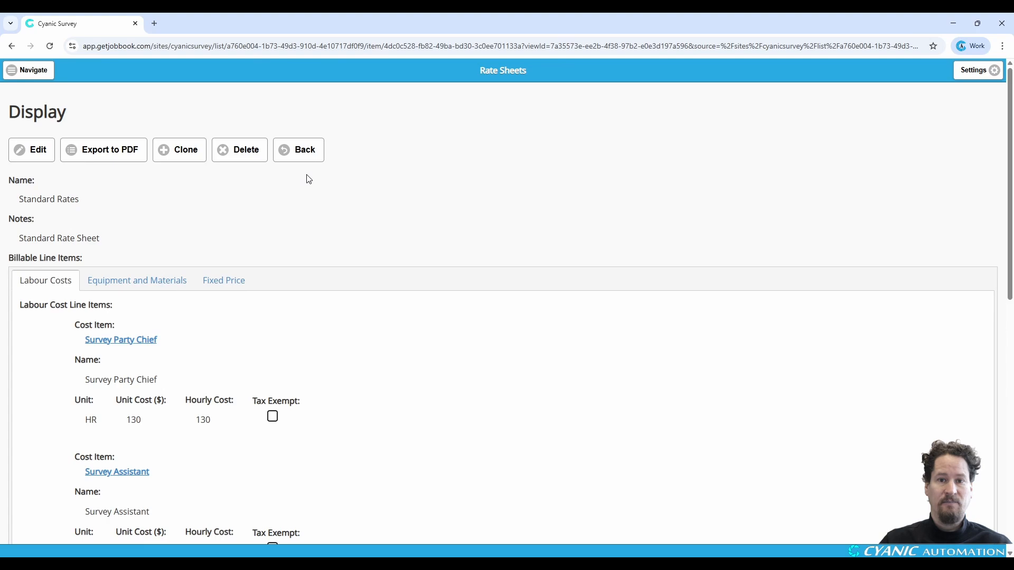
click(309, 153)
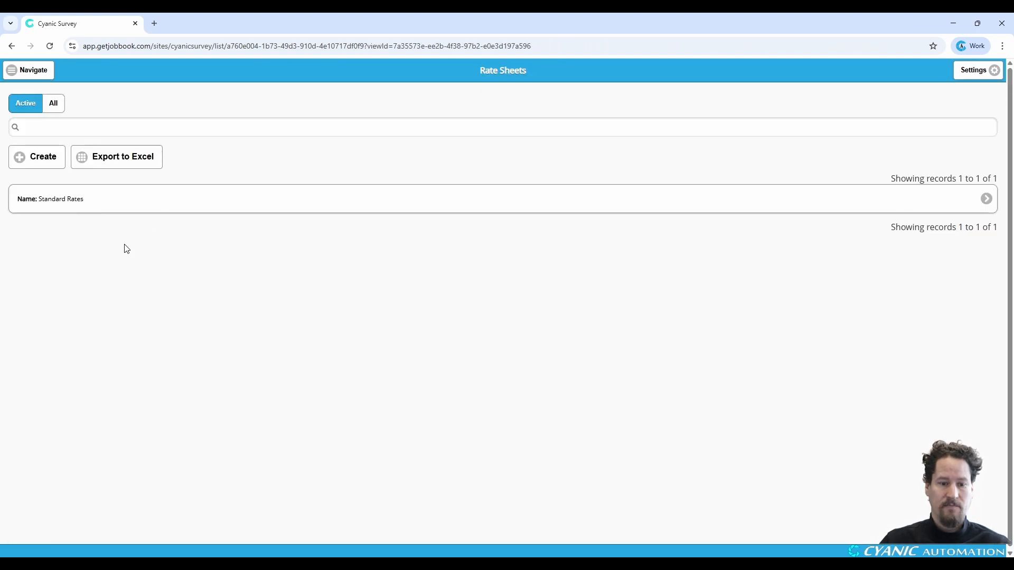